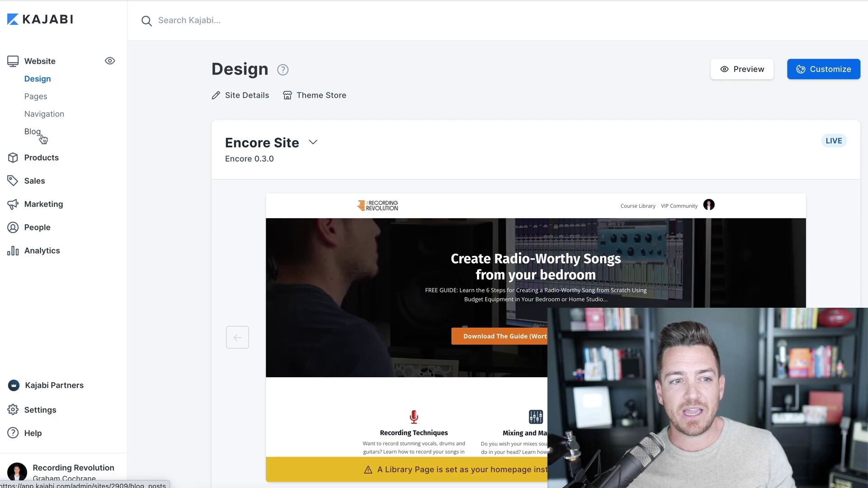
Step: Open the Analytics overview and look through the recent transactions and the available report cards
click(42, 251)
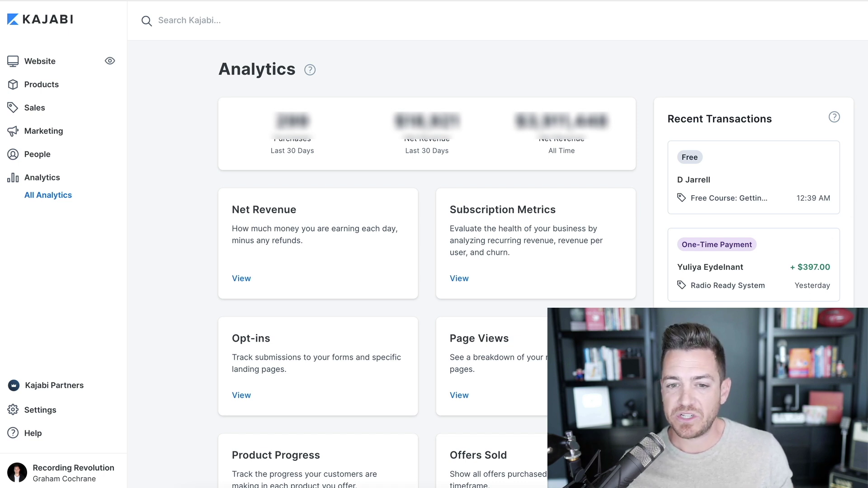
scroll(754, 222, down, 15)
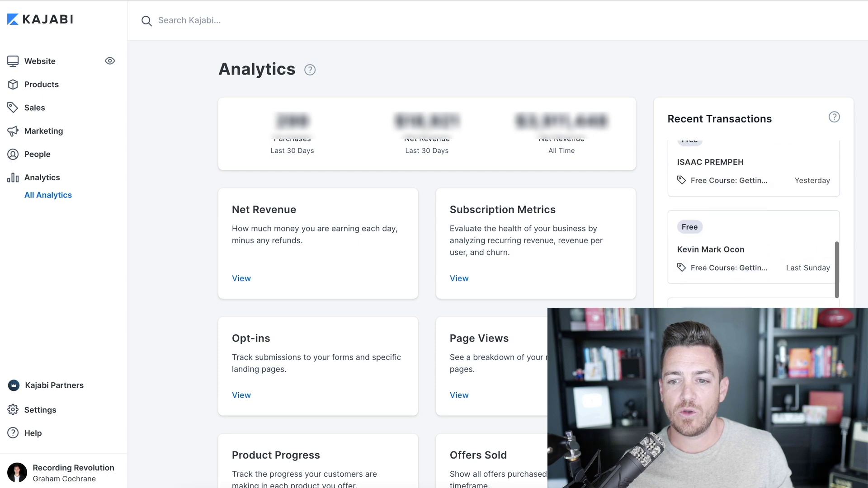
scroll(753, 222, up, 15)
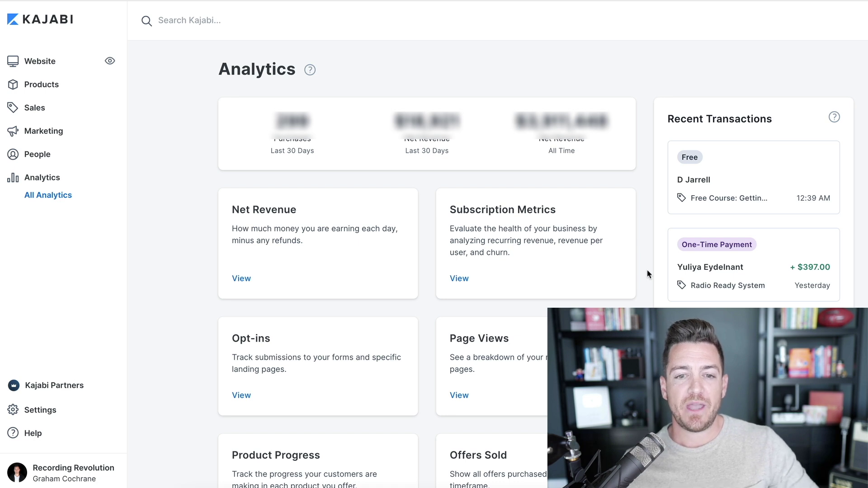
scroll(647, 270, down, 3)
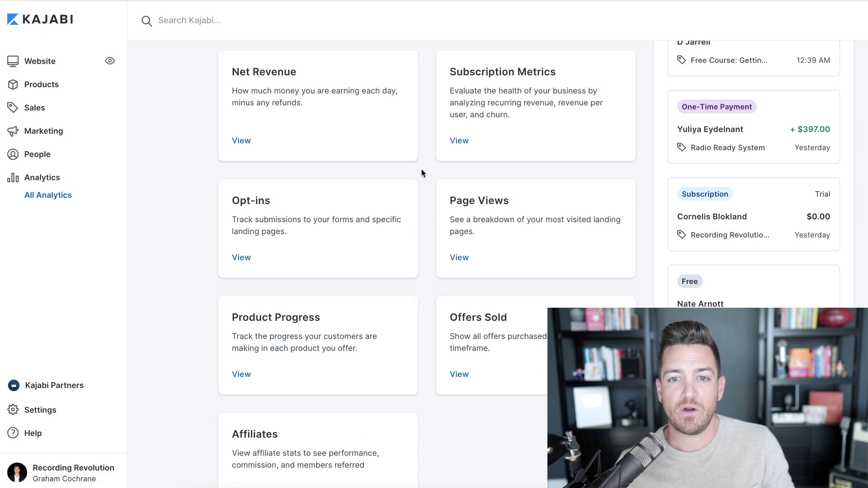
Step: View the Net Revenue report and its date range options, then return to the Analytics overview
click(238, 146)
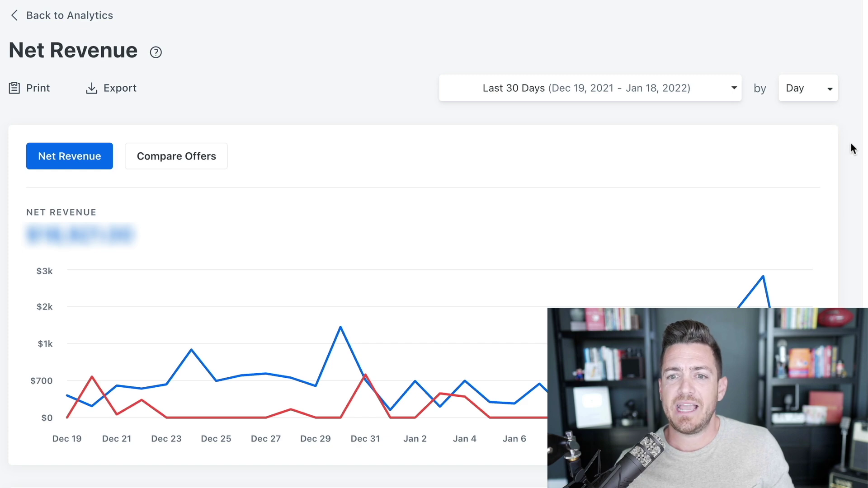
click(732, 89)
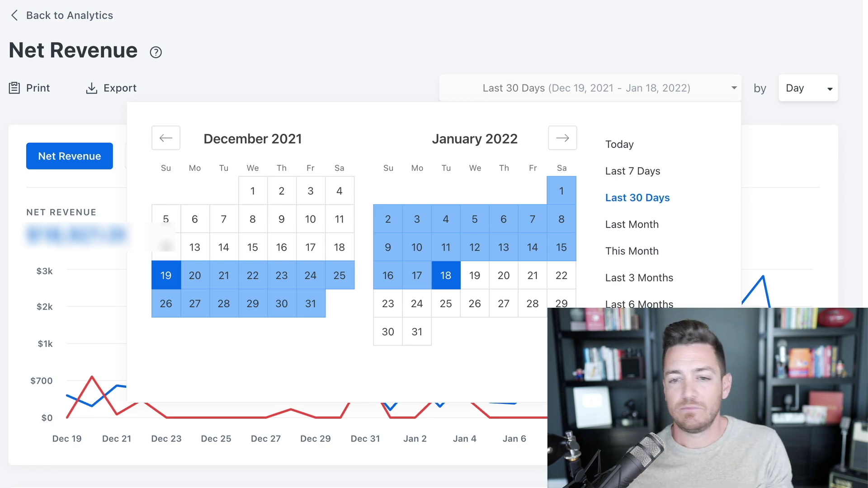
click(72, 23)
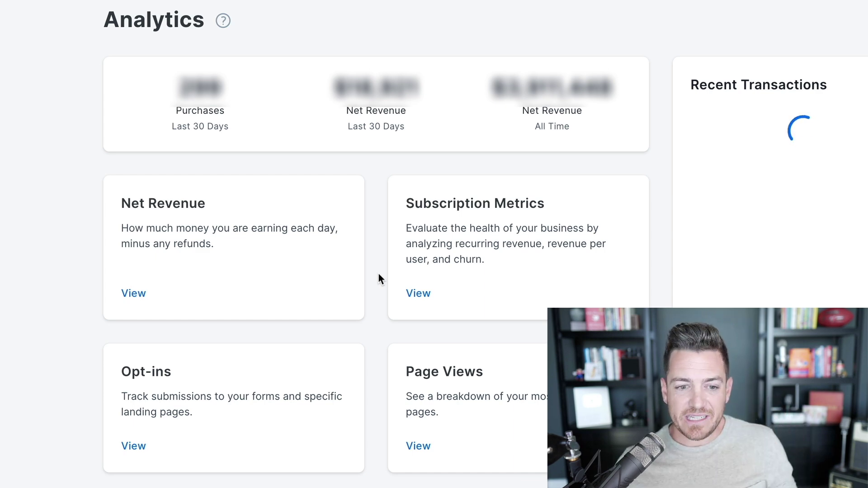
Step: Open the Opt-ins report and set its date range to Last Year
click(159, 384)
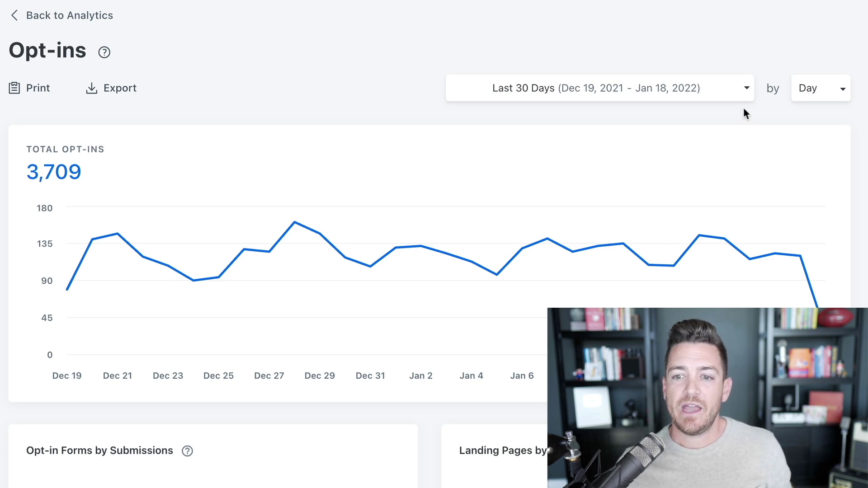
mouse_move(303, 228)
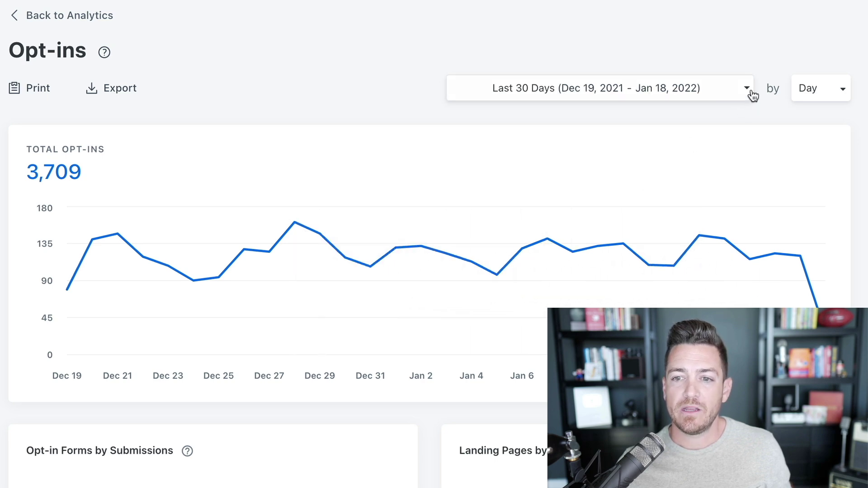
click(750, 89)
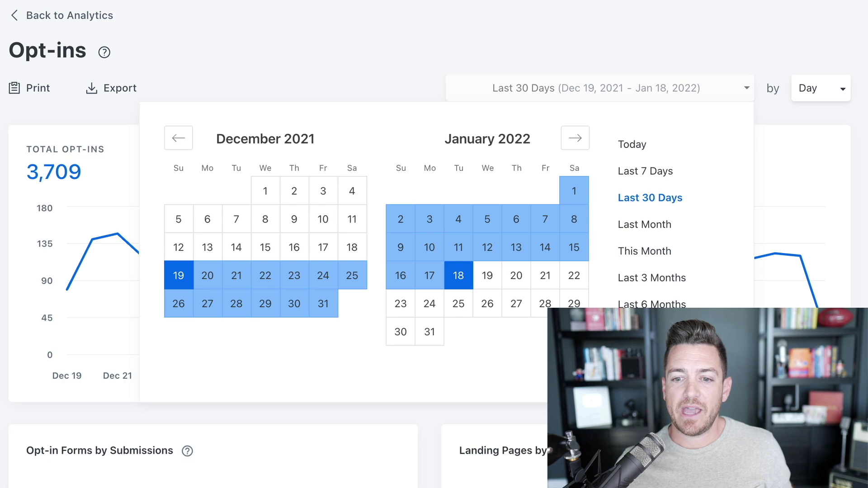
click(637, 331)
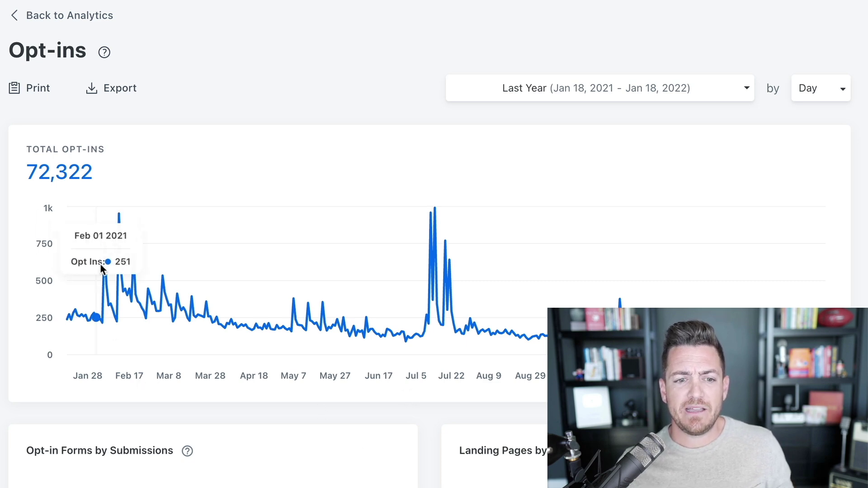
Step: Review the yearly opt-in chart and the breakdowns of opt-in forms and landing pages by submissions
scroll(121, 190, down, 2)
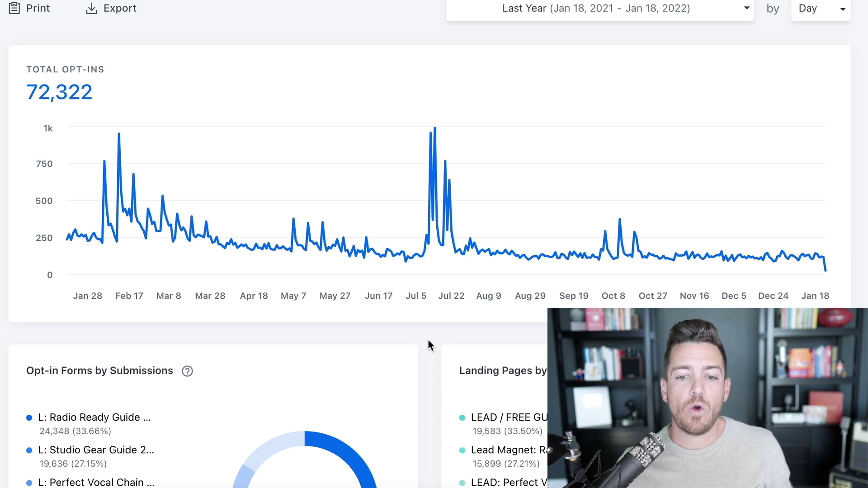
scroll(428, 340, down, 6)
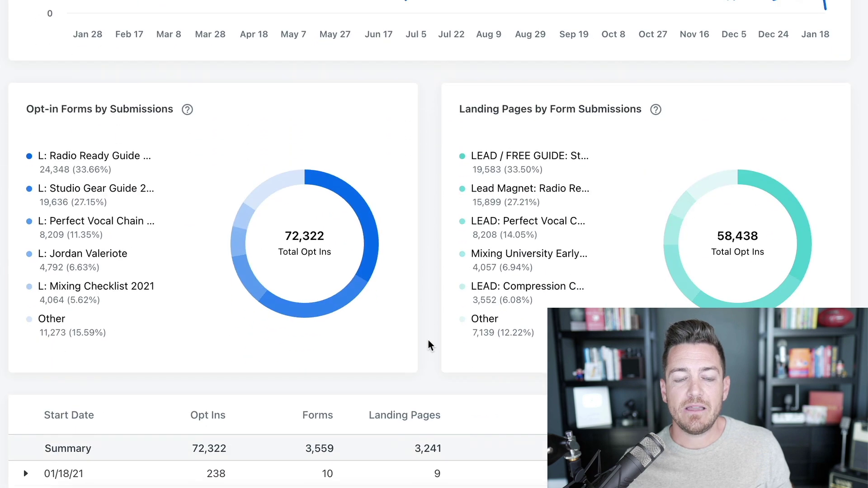
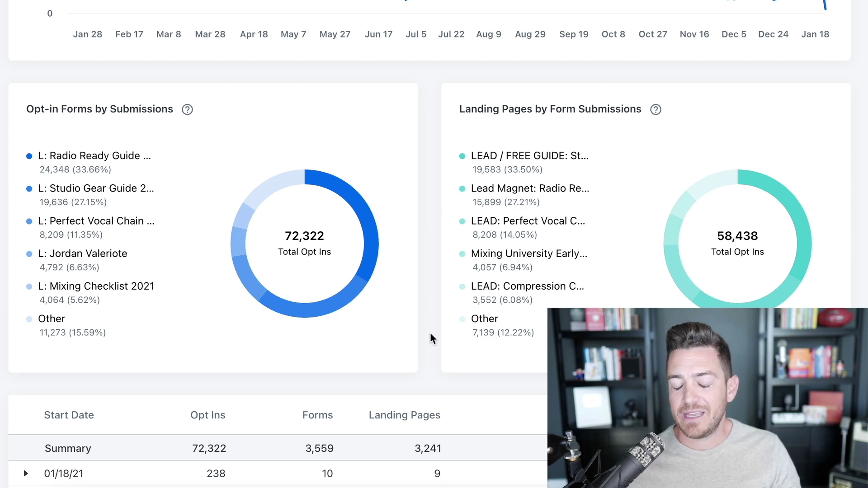
scroll(430, 337, up, 2)
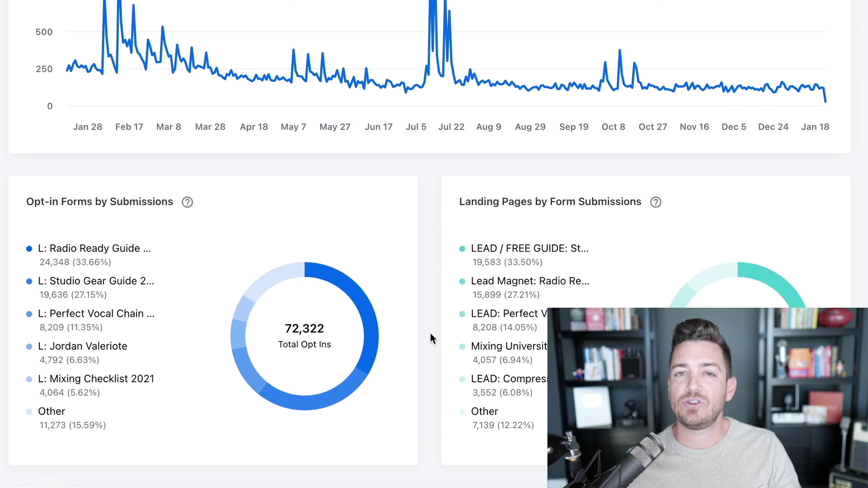
Step: Return to the Analytics overview and open the Subscription Metrics report
key(alt+Left)
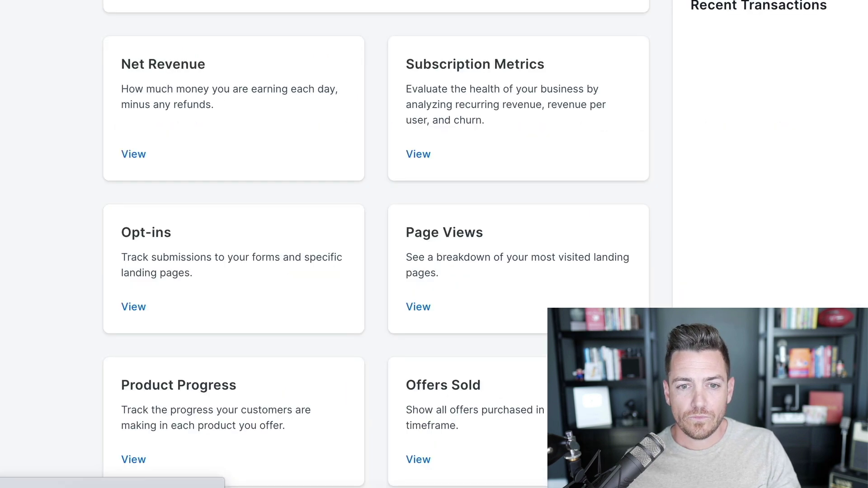
scroll(267, 193, up, 1)
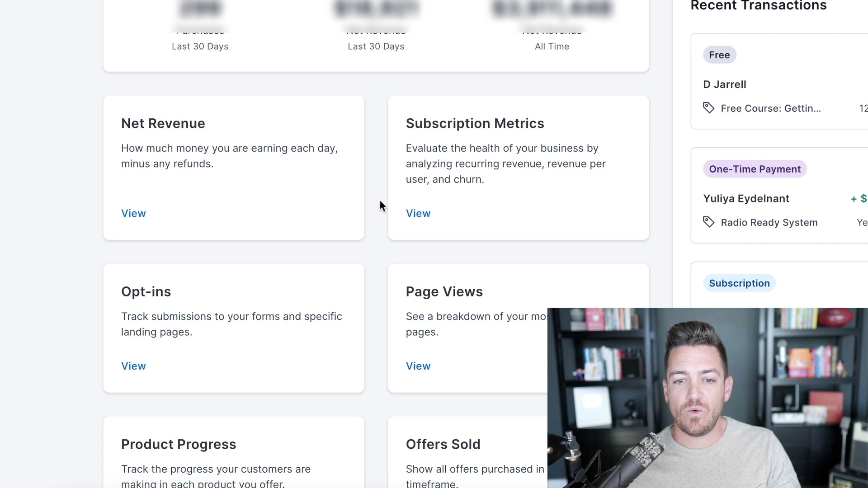
click(491, 144)
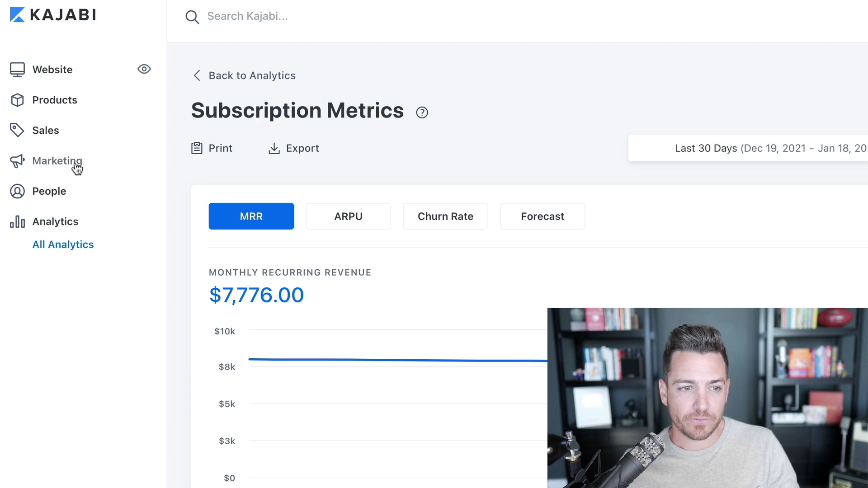
Step: Show only the sequences in the marketing email campaigns and open "New Subscriber Sequence: MU & RRS Offer"
click(76, 169)
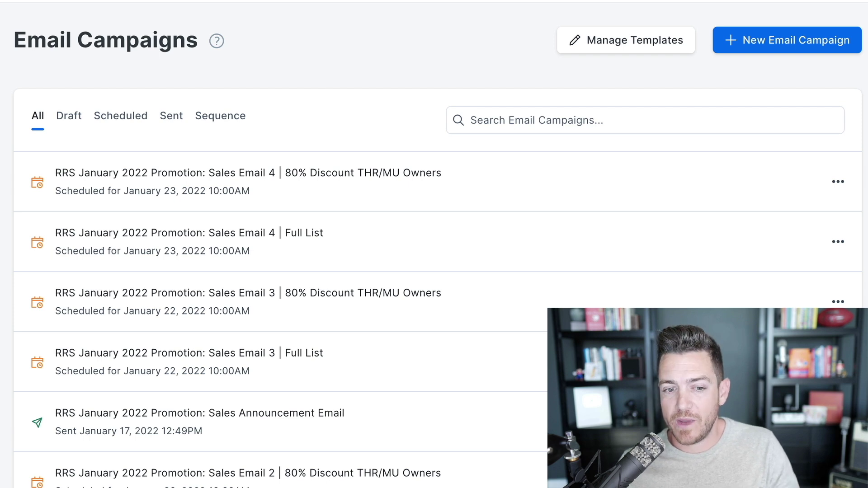
click(220, 119)
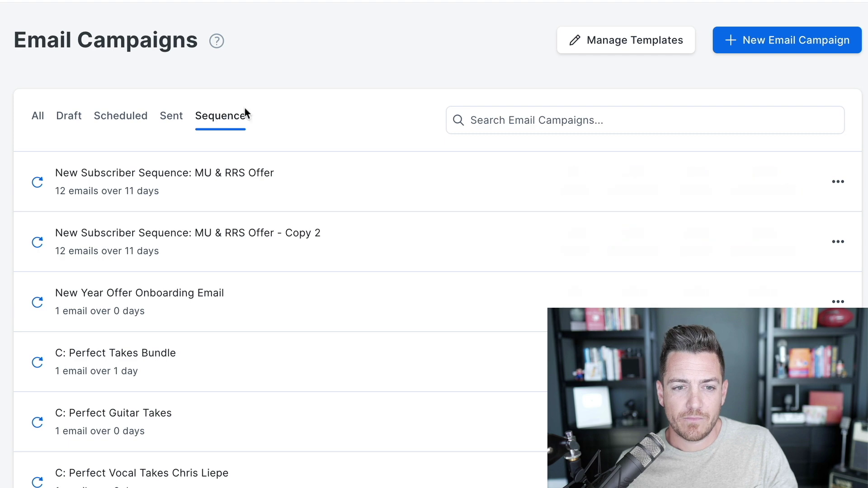
click(169, 178)
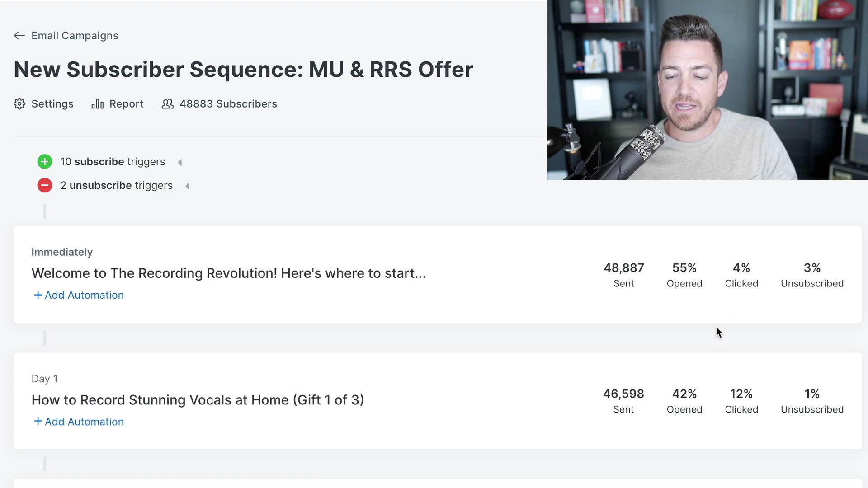
Step: Examine the sent, opened, clicked and unsubscribed figures of each email in the new subscriber sequence
scroll(717, 328, down, 4)
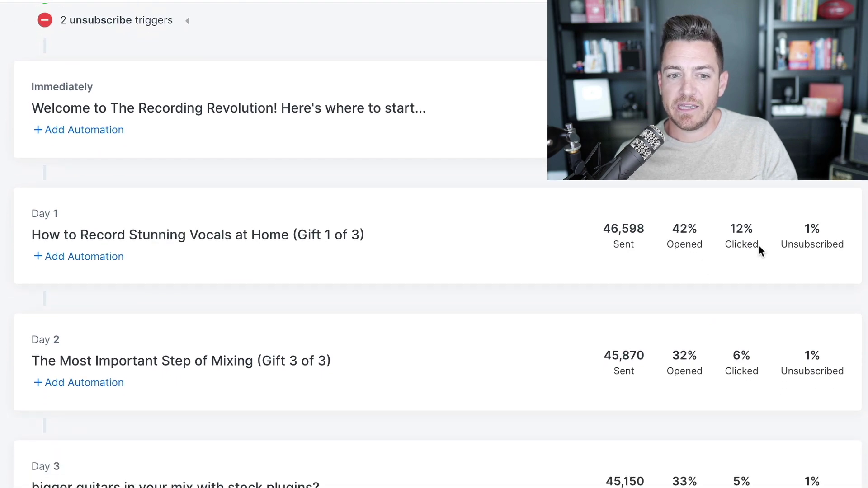
scroll(702, 389, down, 1)
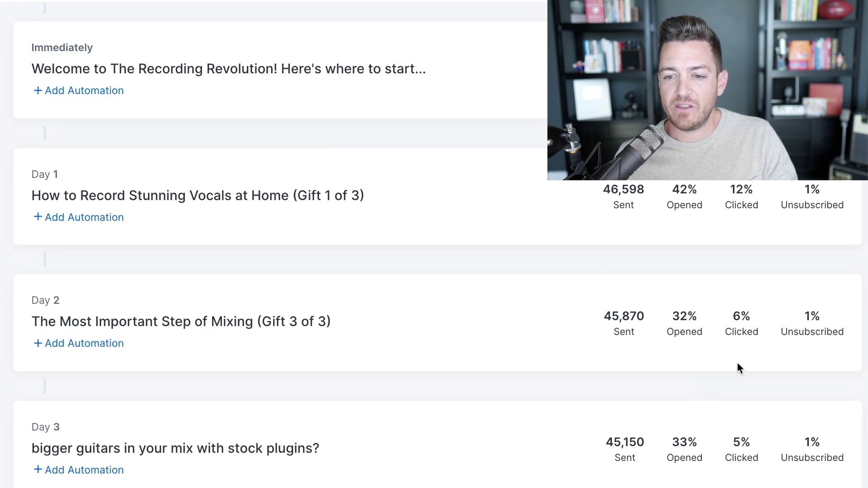
scroll(710, 387, down, 5)
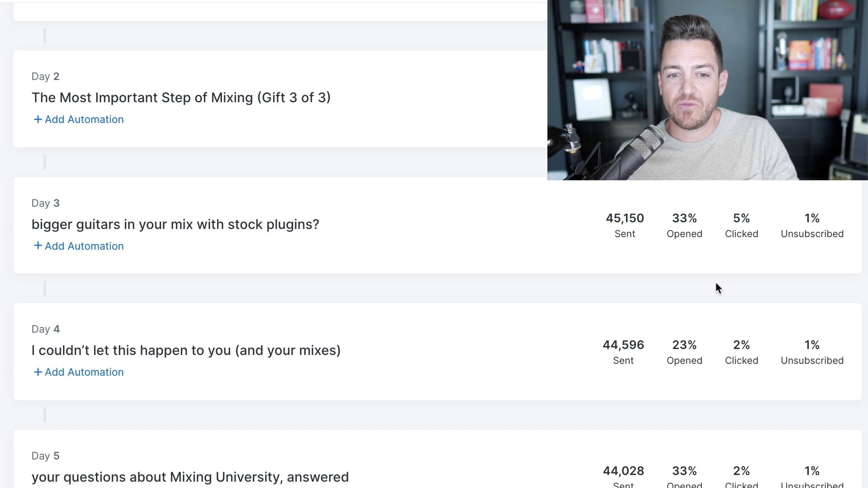
scroll(717, 288, down, 3)
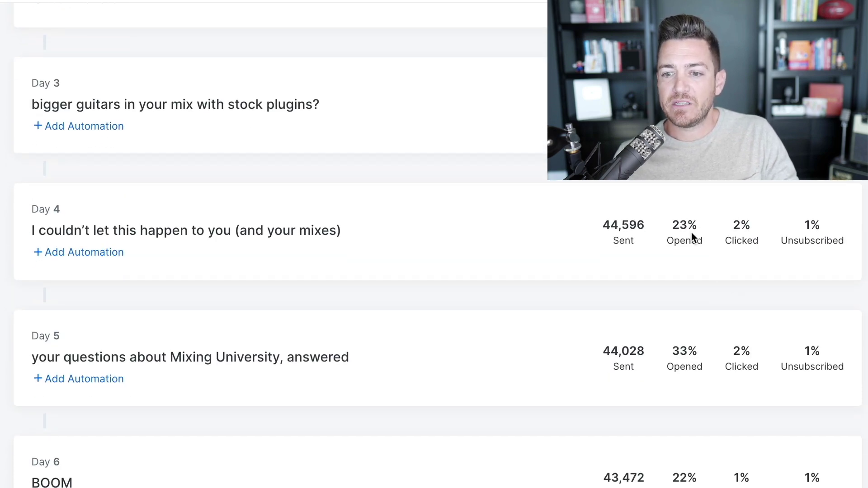
scroll(734, 234, up, 3)
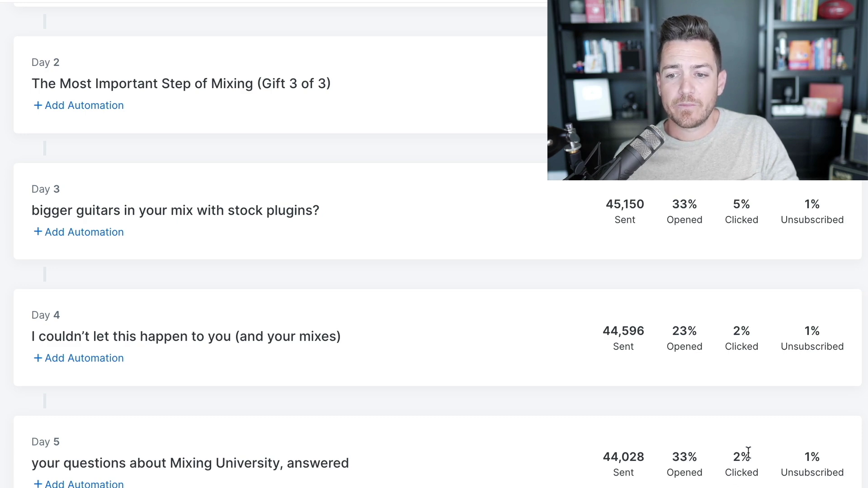
scroll(746, 452, down, 1)
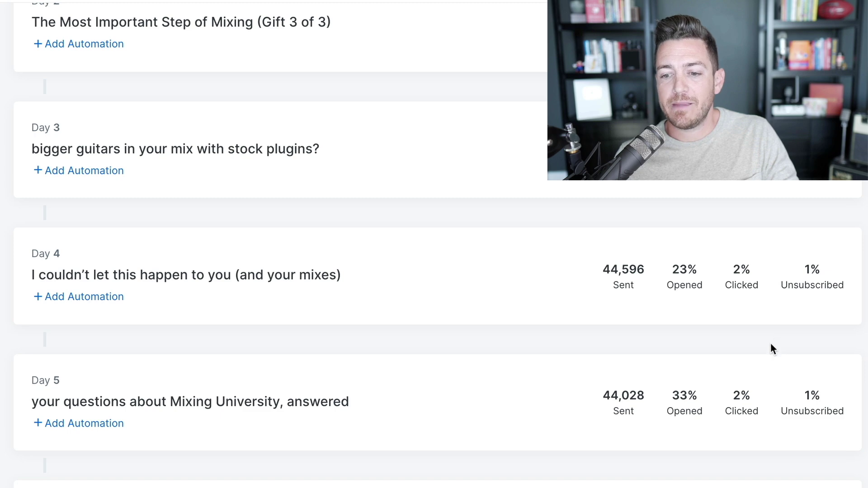
scroll(708, 346, down, 7)
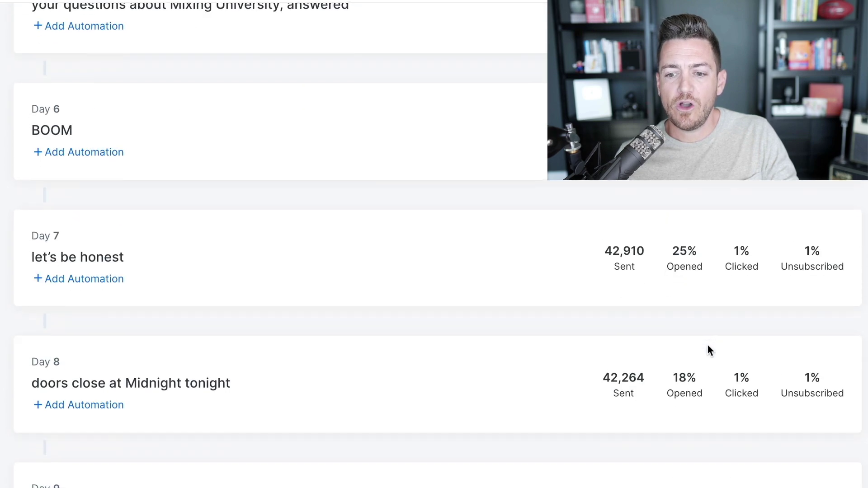
scroll(708, 348, down, 1)
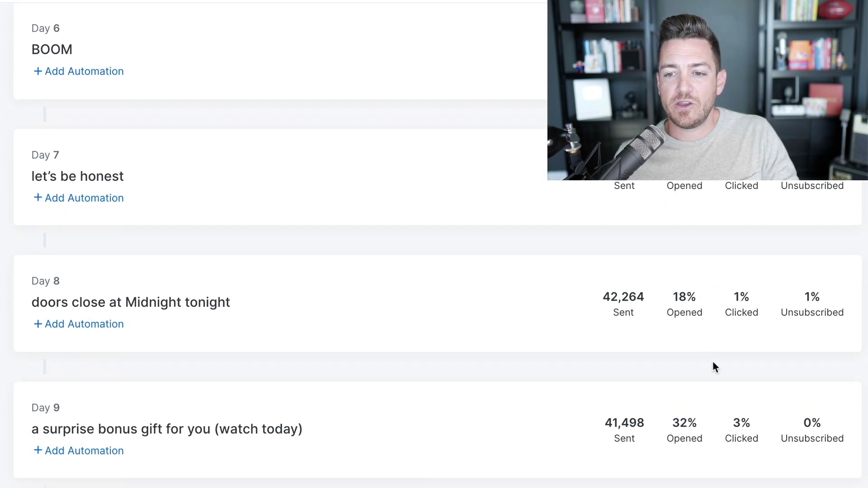
scroll(711, 357, down, 1)
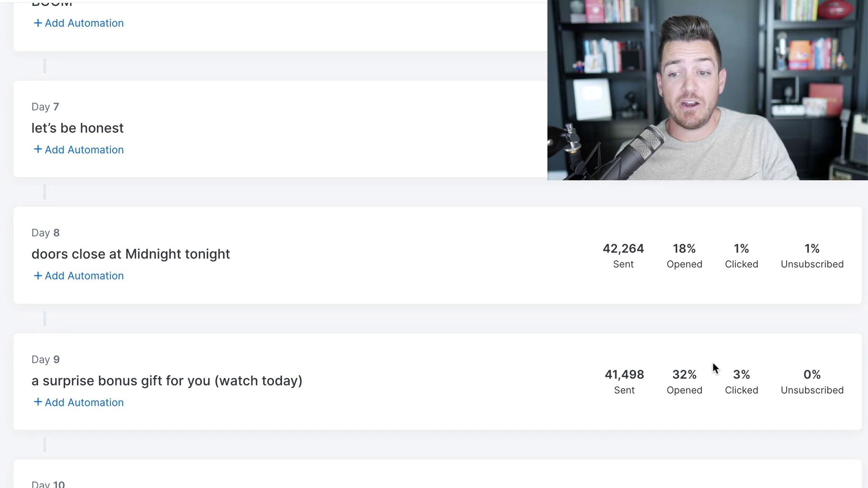
scroll(713, 363, down, 3)
scroll(714, 363, up, 1)
scroll(713, 367, up, 20)
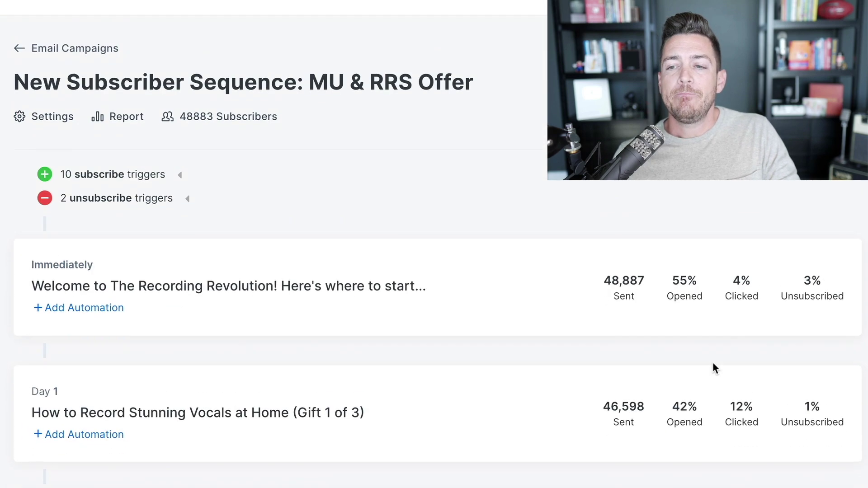
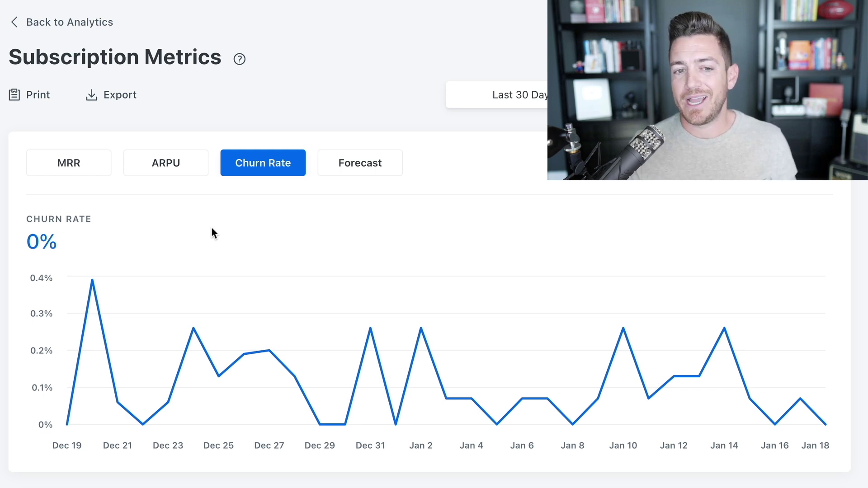
Step: Switch the Subscription Metrics chart from churn rate to average revenue per user (ARPU)
click(187, 166)
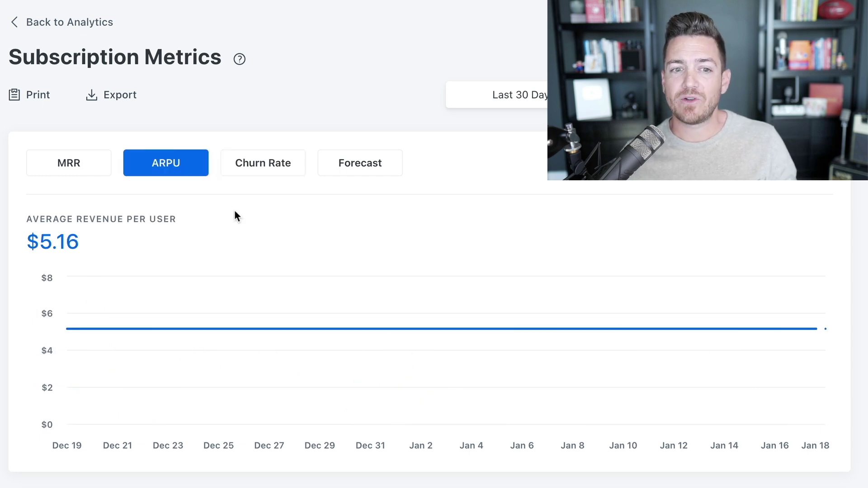